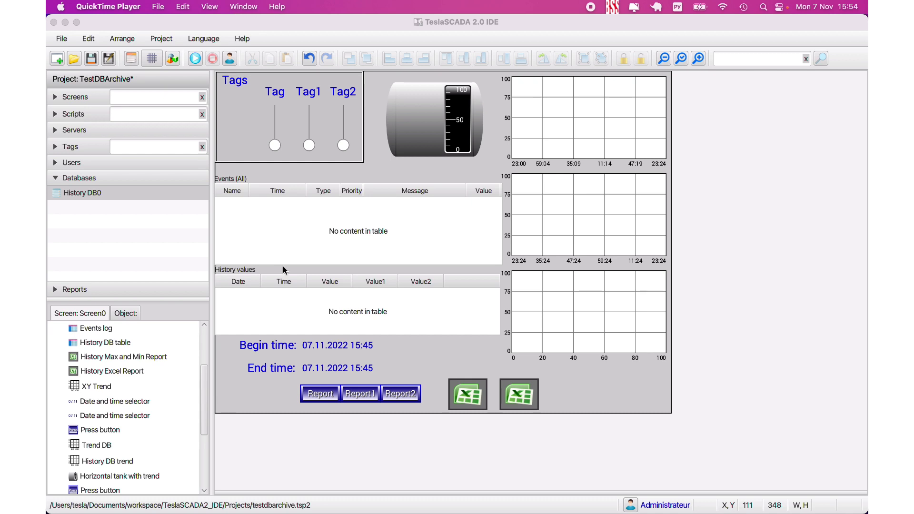
# Step: Examine the storage period, archive setting and Events DB name in the project's Events/History properties without changing them
pyautogui.click(134, 58)
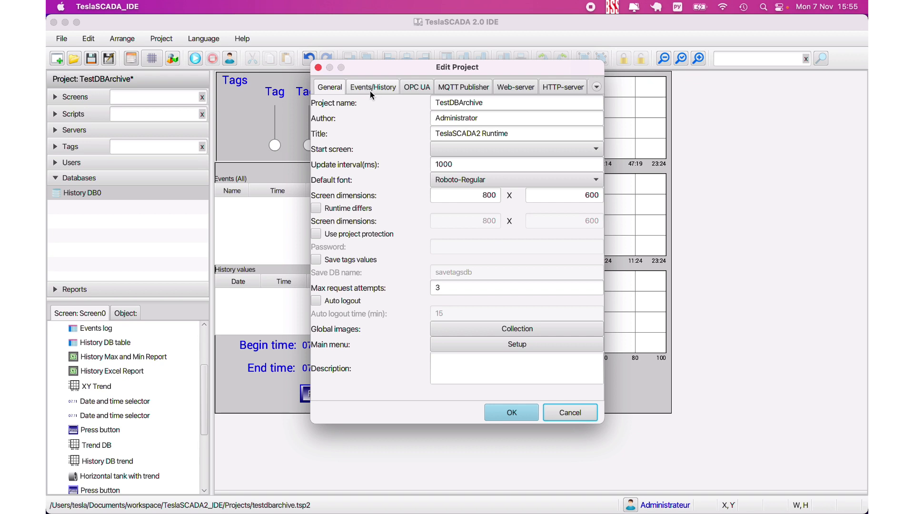
pyautogui.click(368, 95)
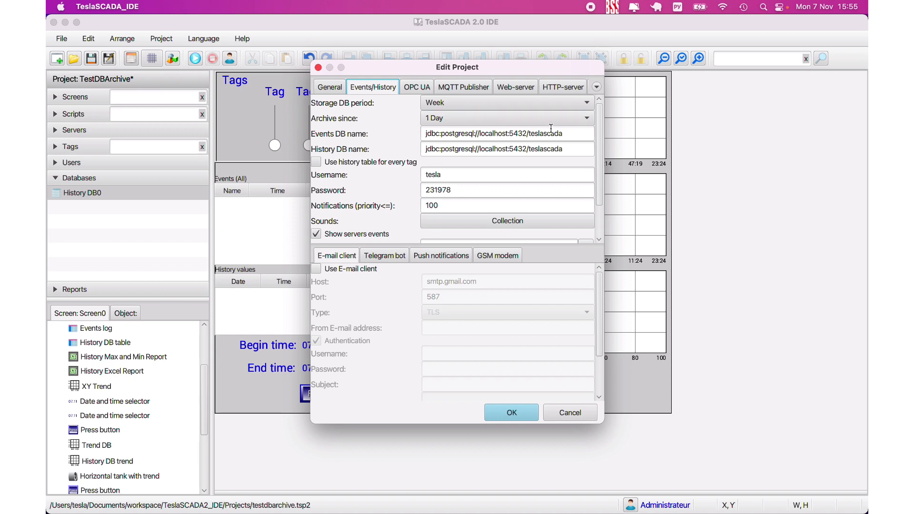
pyautogui.moveTo(566, 134); pyautogui.dragTo(404, 128)
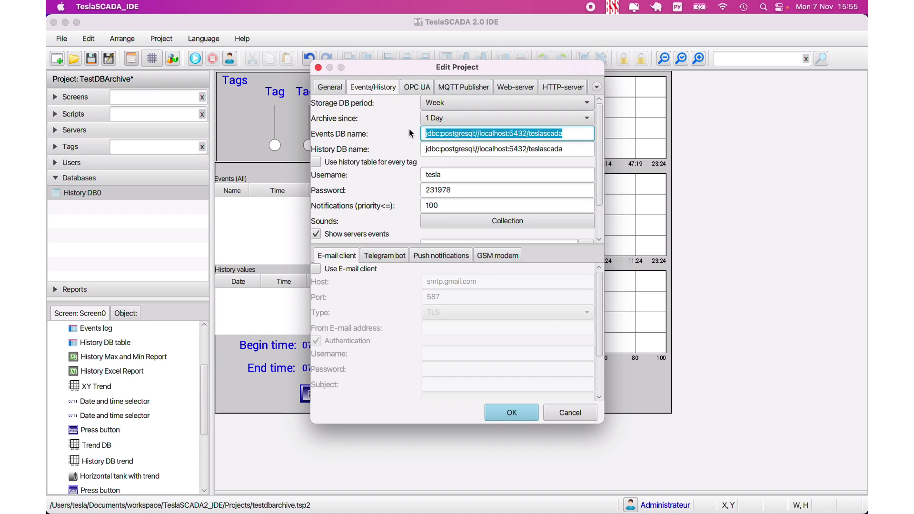
pyautogui.click(570, 412)
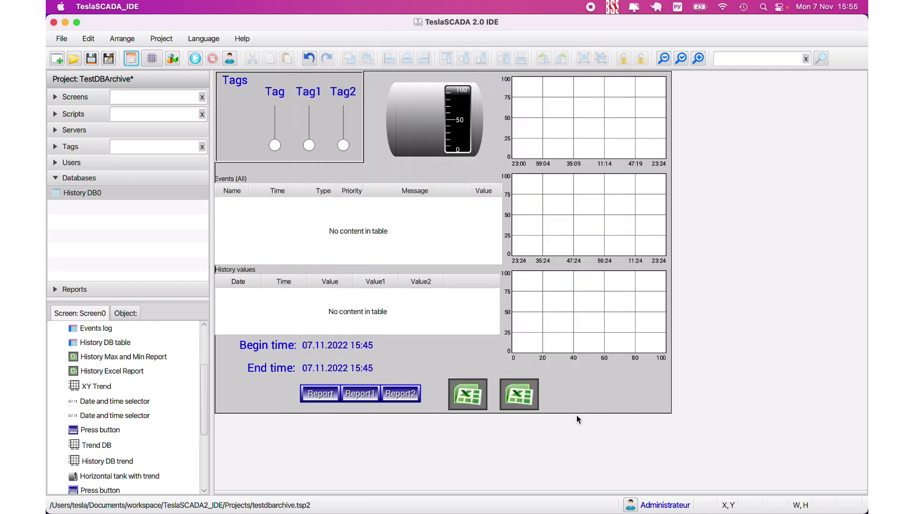
# Step: Switch to pgAdmin 4 and inspect the archive_history and archive_events tables of the database
pyautogui.moveTo(743, 497)
pyautogui.click(678, 495)
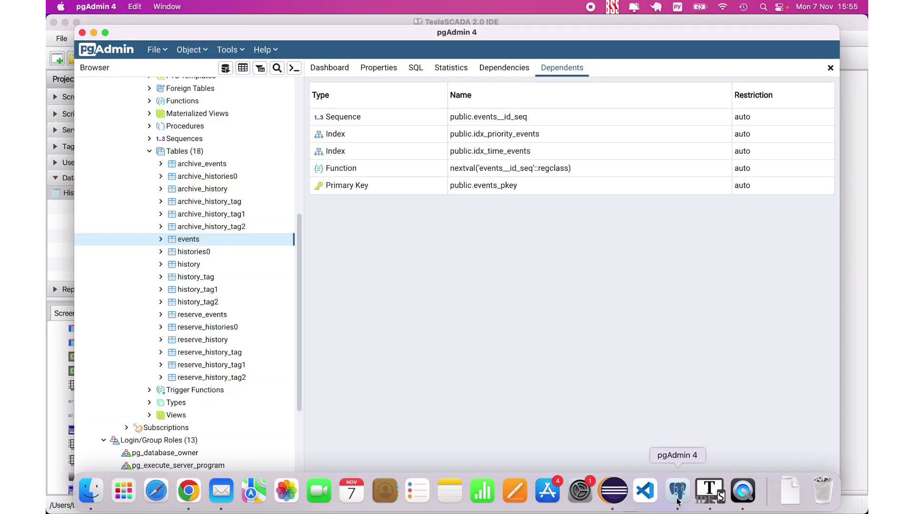
pyautogui.click(197, 189)
pyautogui.click(204, 168)
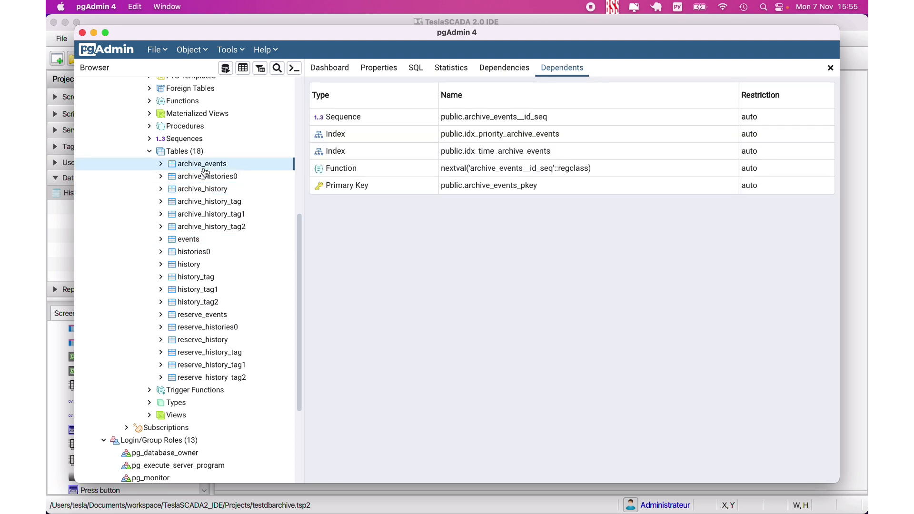
# Step: Switch back to TeslaSCADA IDE and examine the Archive since options in the project's Events/History properties, discarding any change
pyautogui.moveTo(449, 497)
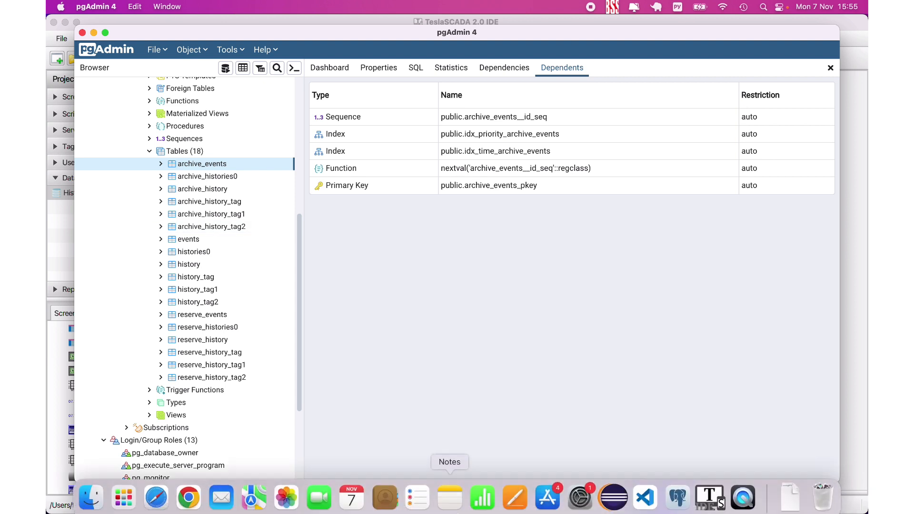
pyautogui.click(707, 497)
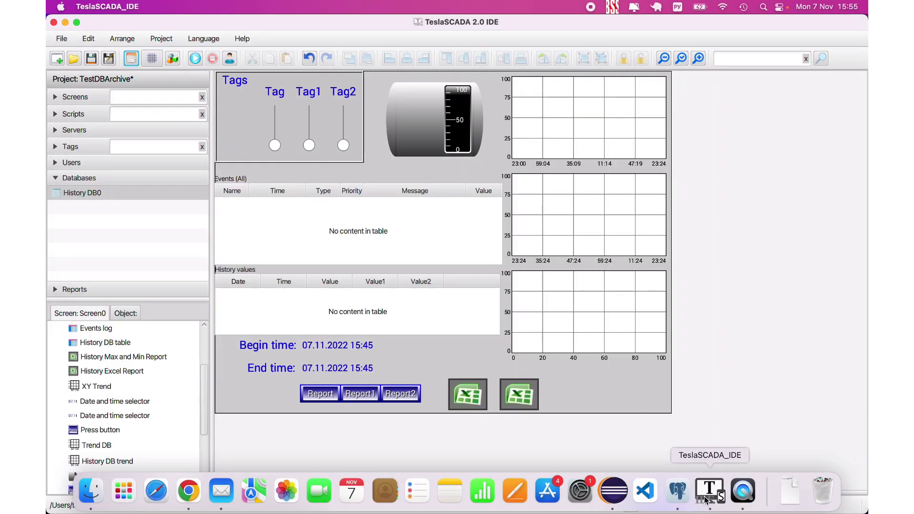
pyautogui.click(131, 58)
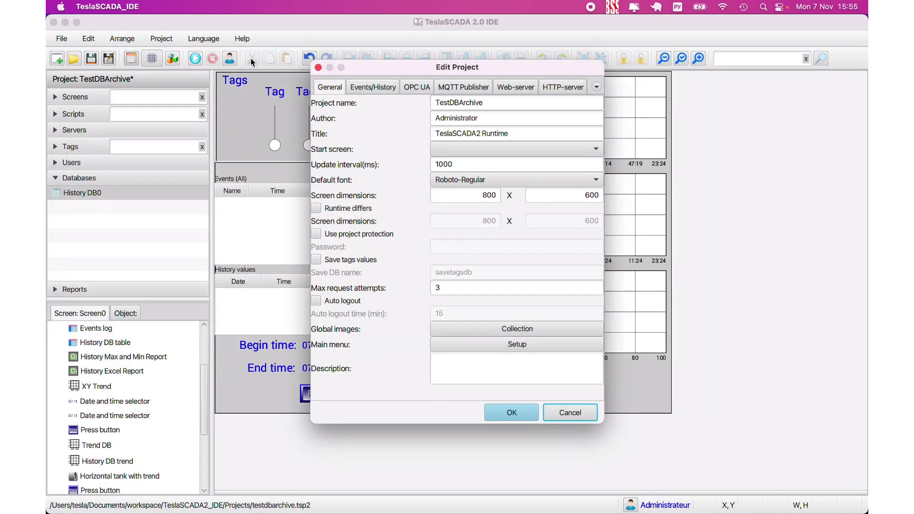
pyautogui.click(373, 87)
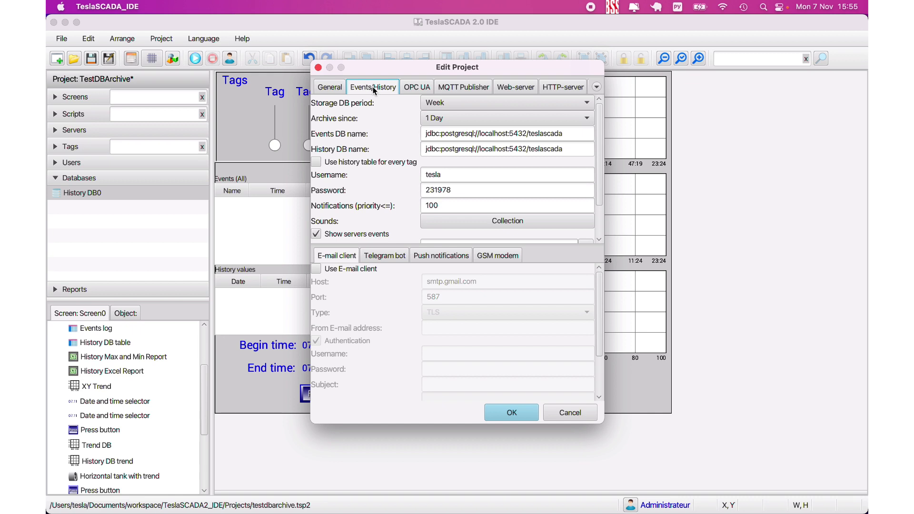
pyautogui.click(455, 119)
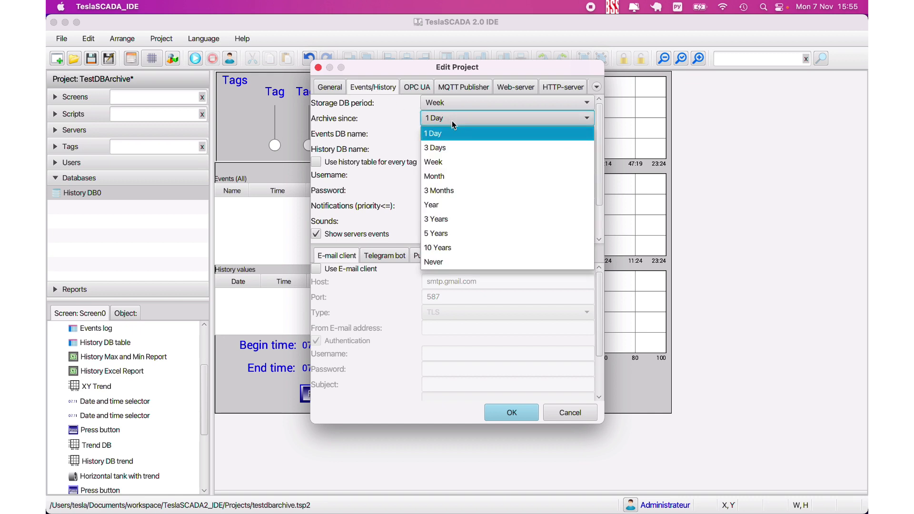
pyautogui.click(450, 174)
pyautogui.click(462, 122)
pyautogui.click(460, 134)
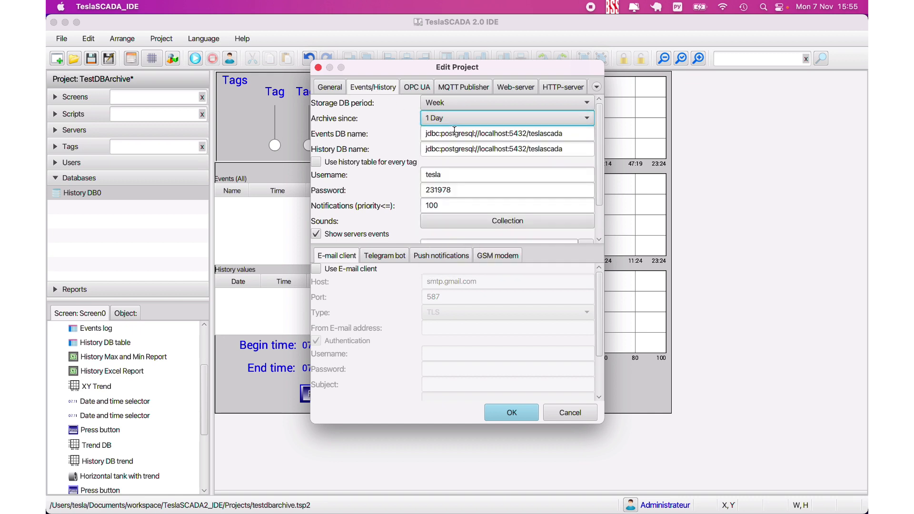
pyautogui.click(462, 120)
pyautogui.click(461, 120)
pyautogui.click(569, 413)
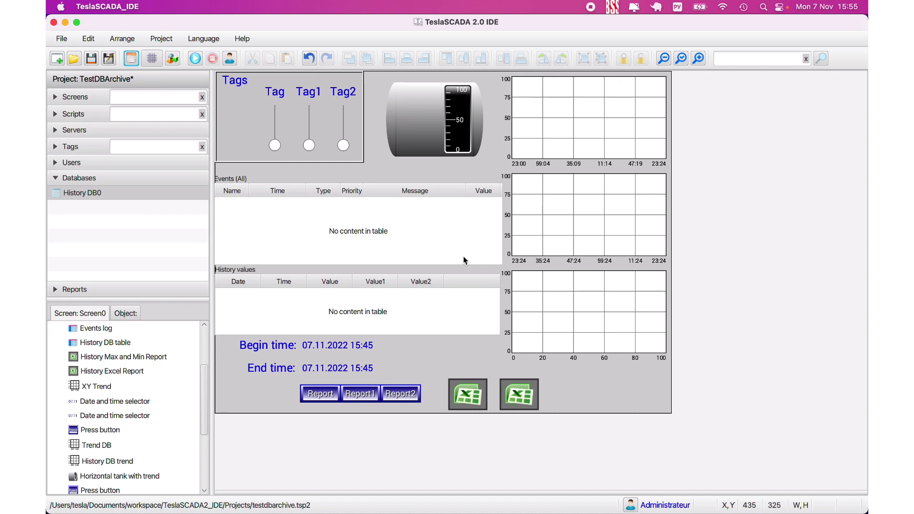
# Step: Run the project, view the start and end time selection of the upper trend, and stop the run
pyautogui.click(198, 63)
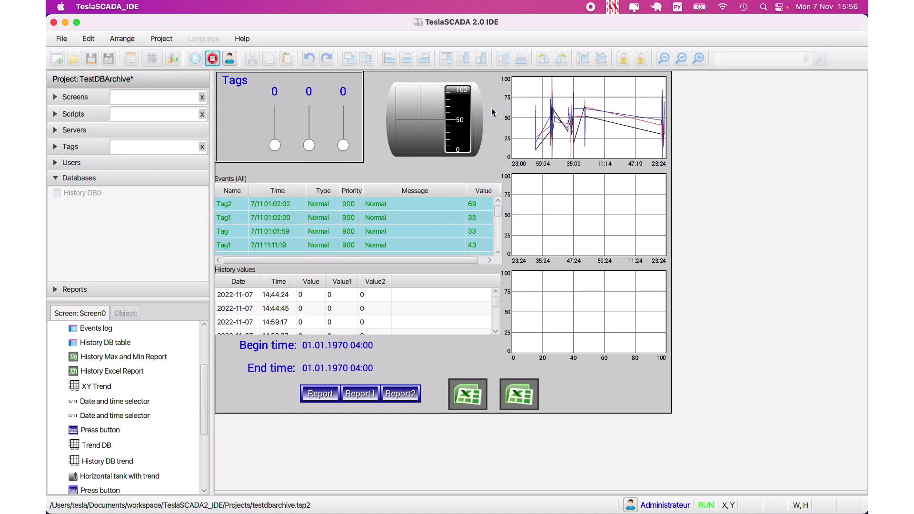
pyautogui.click(522, 113)
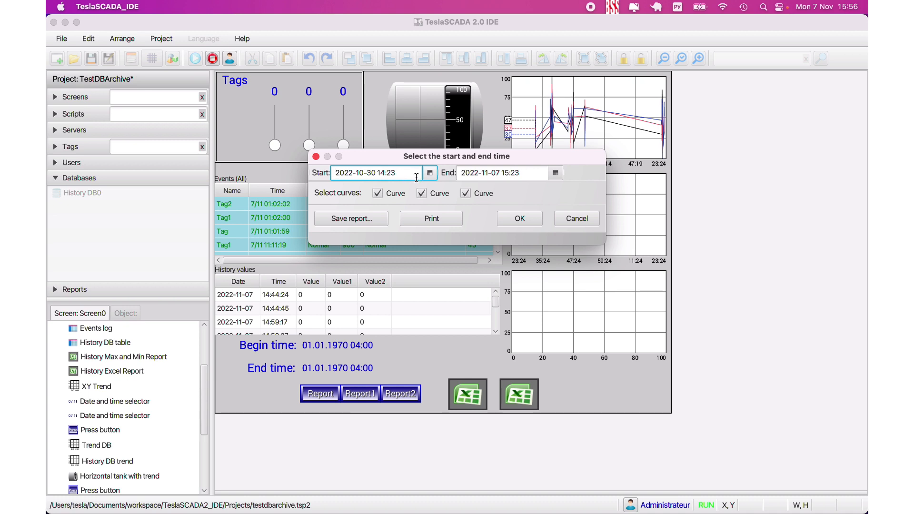
pyautogui.click(562, 217)
pyautogui.click(212, 58)
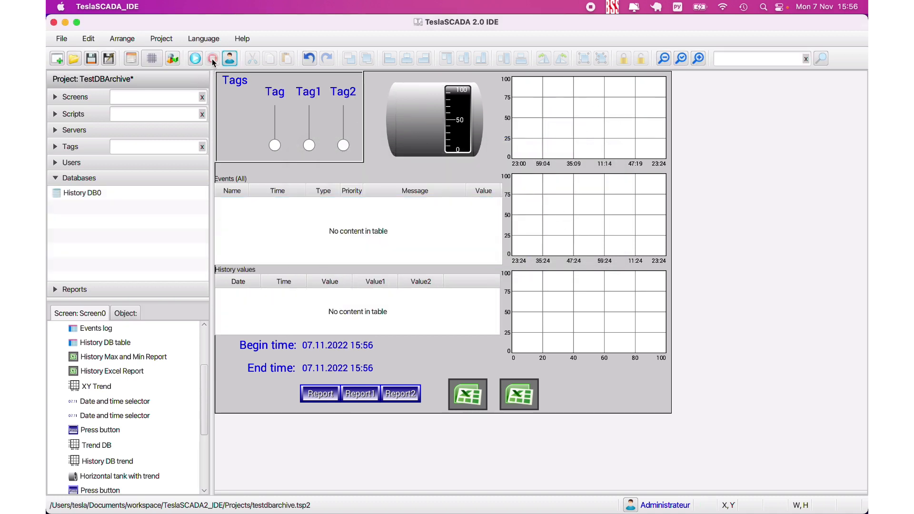
# Step: Set Archive since to Never in the project's Events/History properties
pyautogui.click(134, 59)
pyautogui.click(373, 86)
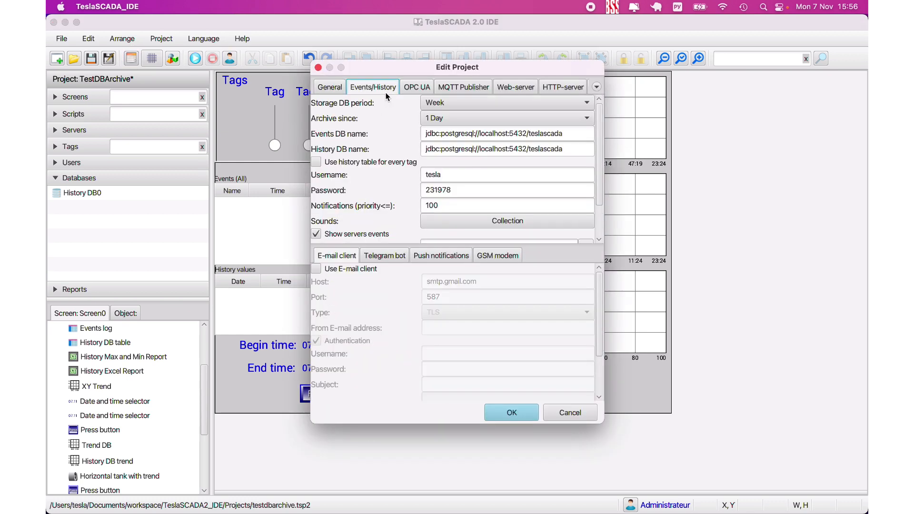
pyautogui.click(454, 119)
pyautogui.click(468, 261)
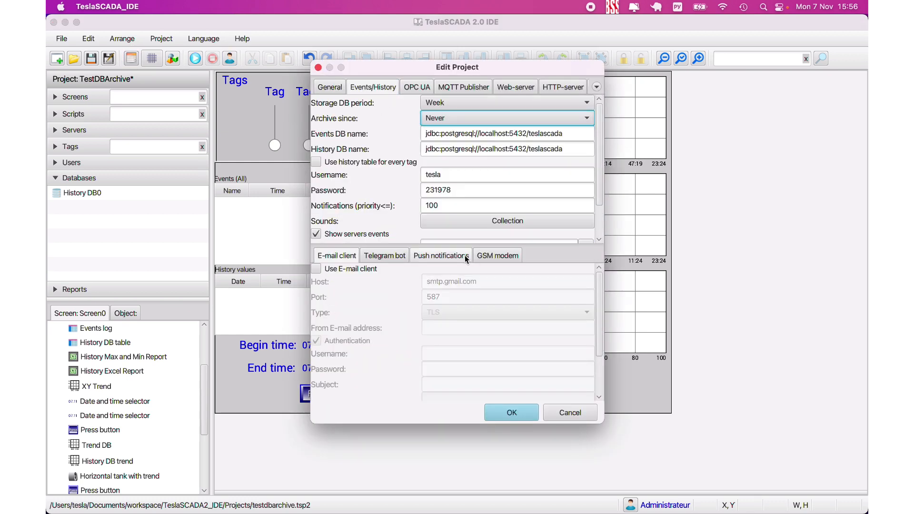
pyautogui.click(530, 412)
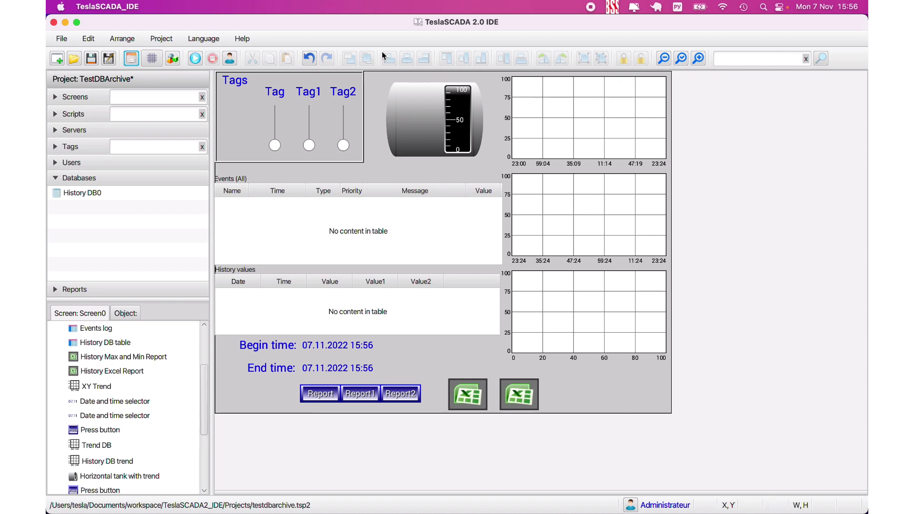
# Step: Run the project, inspect the curve values near the end of the upper trend, and stop the run
pyautogui.click(194, 58)
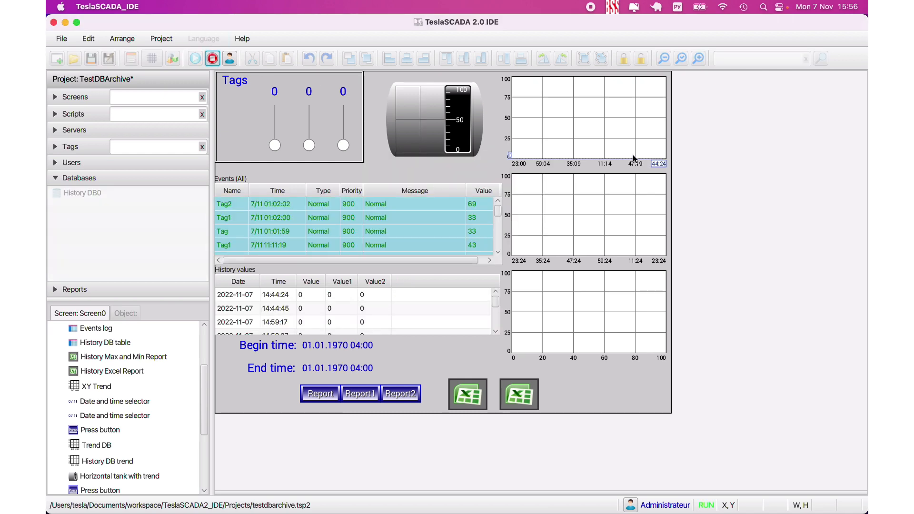
pyautogui.click(661, 124)
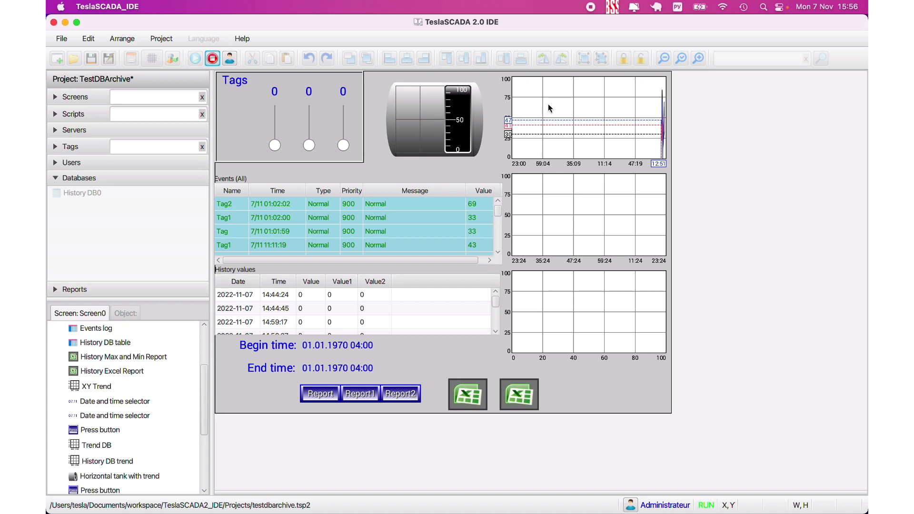
pyautogui.click(210, 61)
# Step: Set Archive since to 1 Day in the project's Events/History properties
pyautogui.click(136, 61)
pyautogui.click(383, 87)
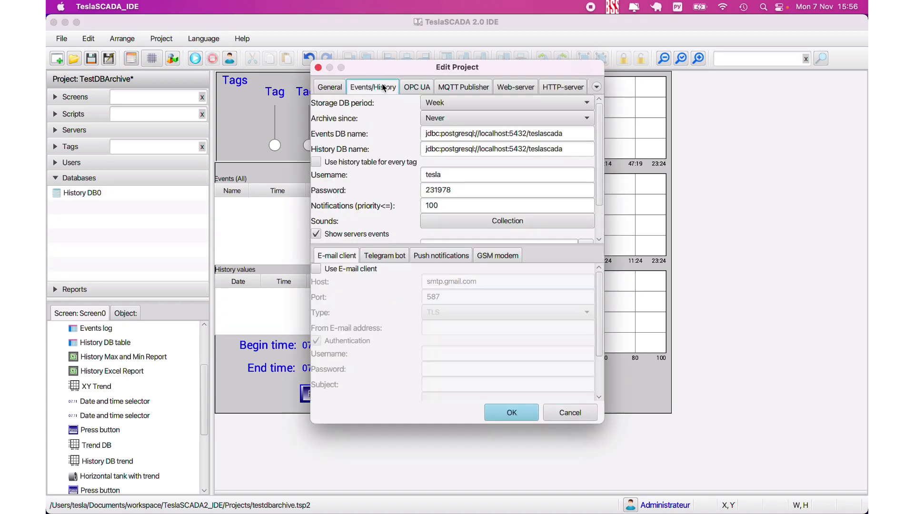
pyautogui.click(493, 122)
pyautogui.click(476, 137)
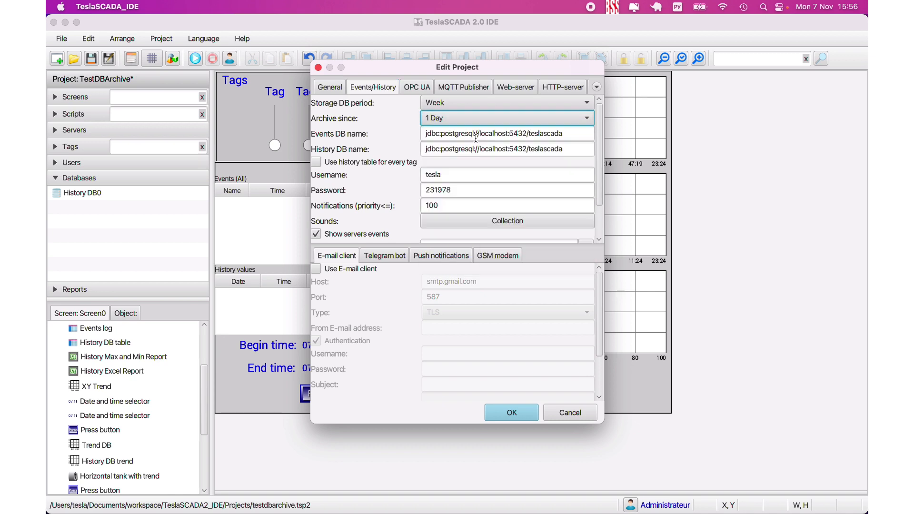
pyautogui.click(511, 411)
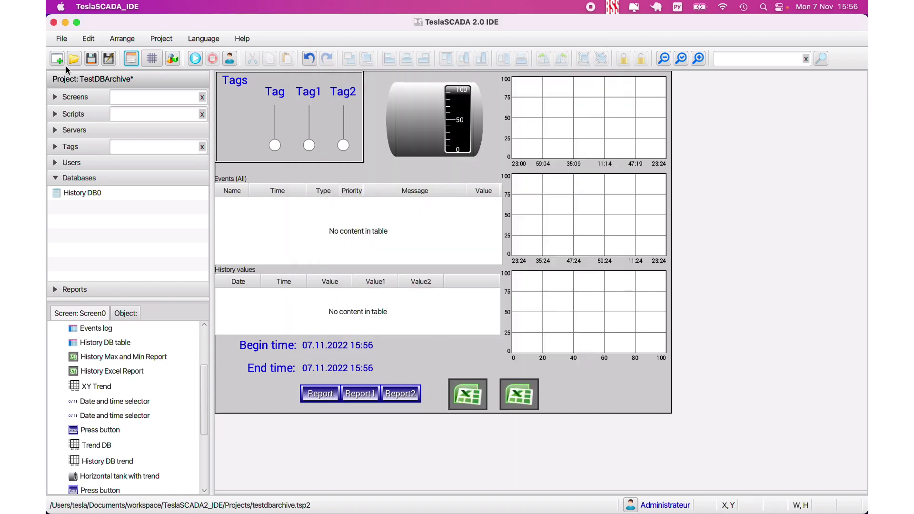
# Step: Run the project again, check the archived curves across the upper trend's full time range, and stop the run
pyautogui.click(195, 58)
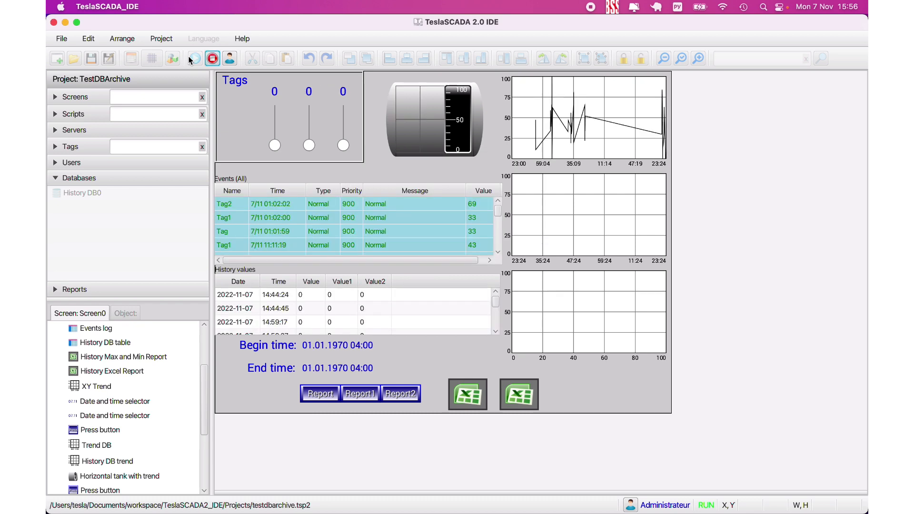
pyautogui.moveTo(531, 122)
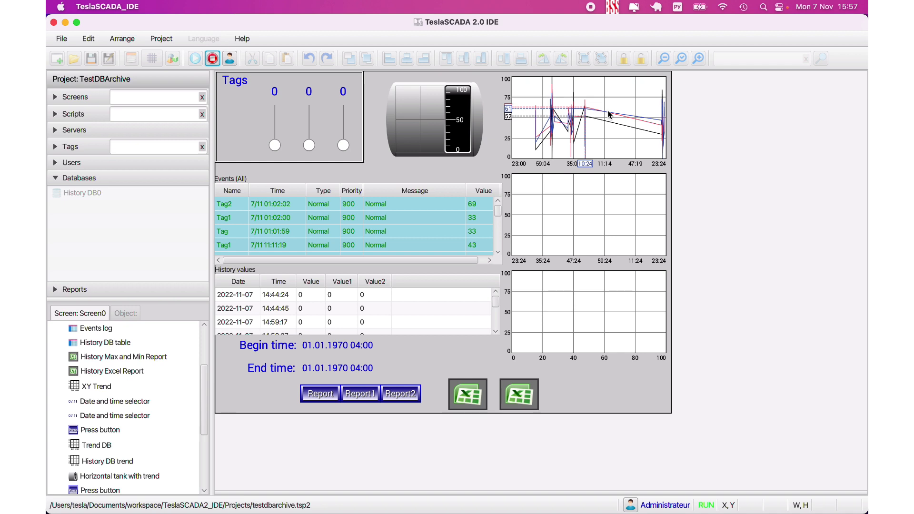
pyautogui.click(210, 60)
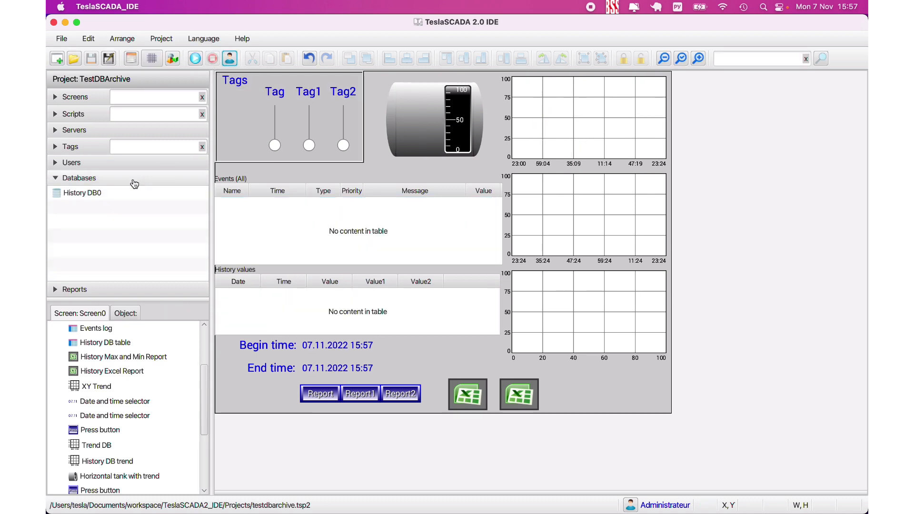
# Step: Examine the Archive since setting in the History DB0 database properties and close them without changes
pyautogui.doubleClick(108, 190)
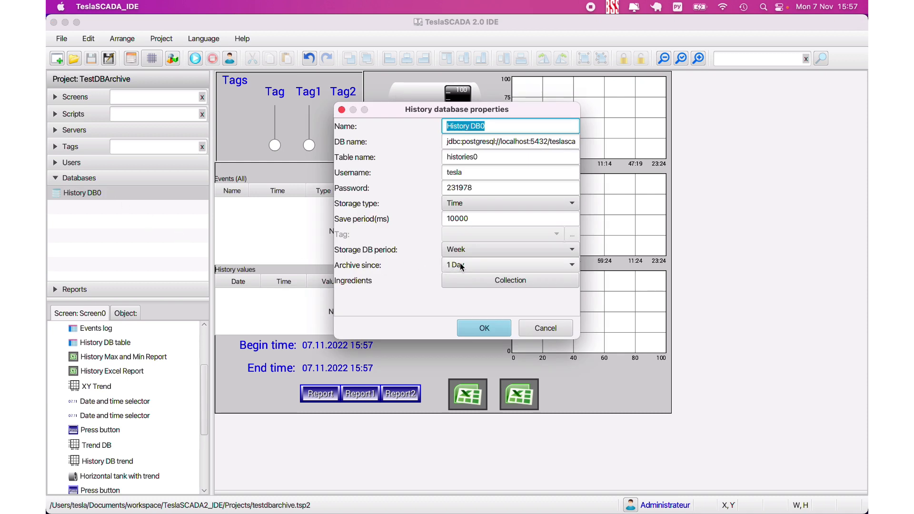
pyautogui.click(445, 265)
pyautogui.click(445, 264)
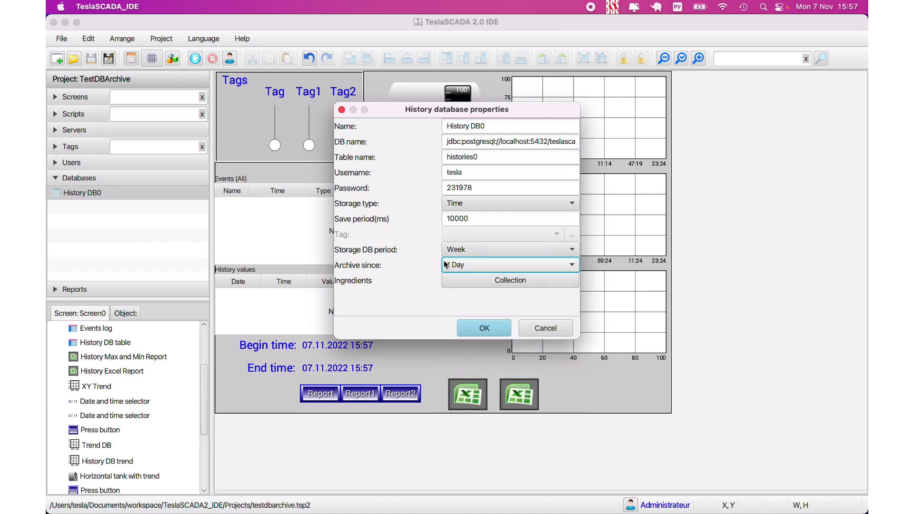
pyautogui.click(535, 328)
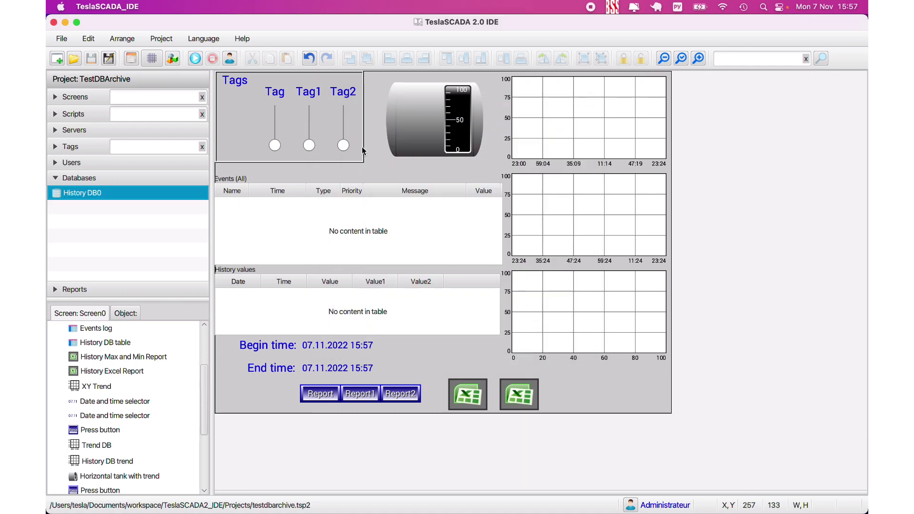